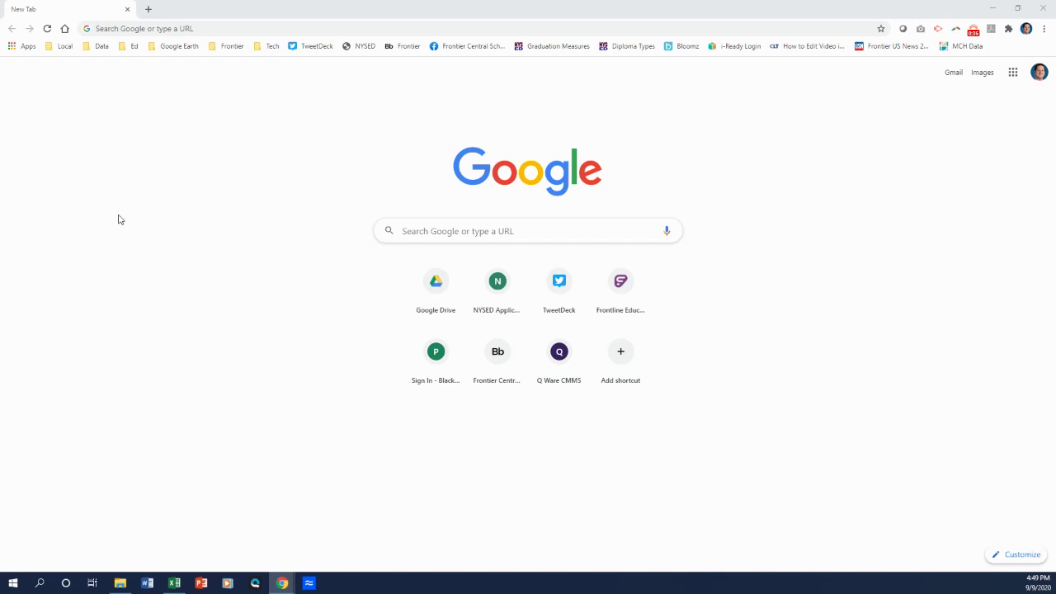
# Go to the Bloomz site by typing 'bloo' in Chrome's address bar and picking bloomz.com.
pyautogui.click(226, 28)
pyautogui.write('bloomz.com')
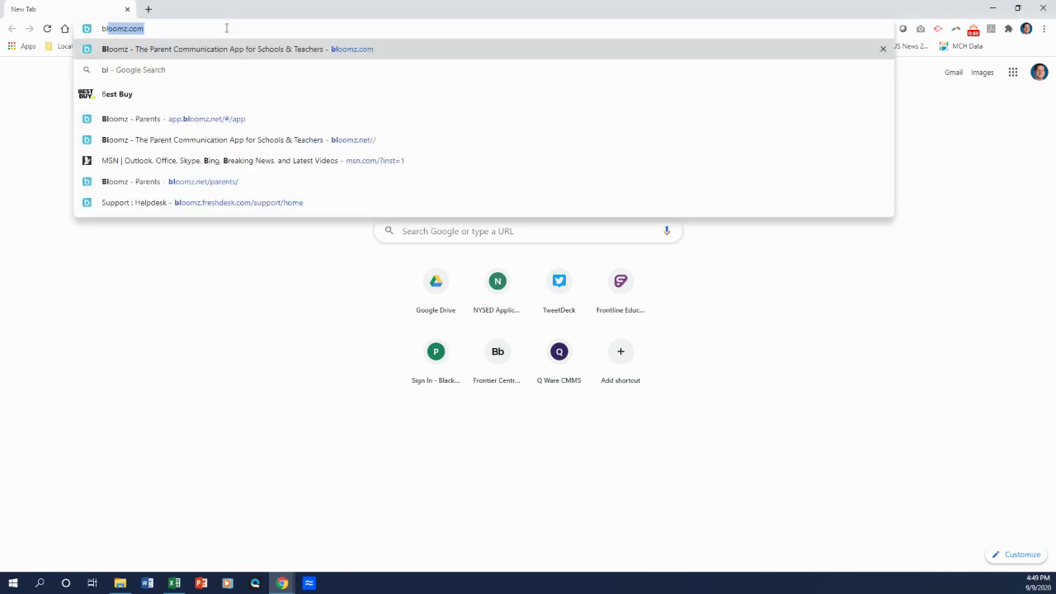
pyautogui.click(228, 48)
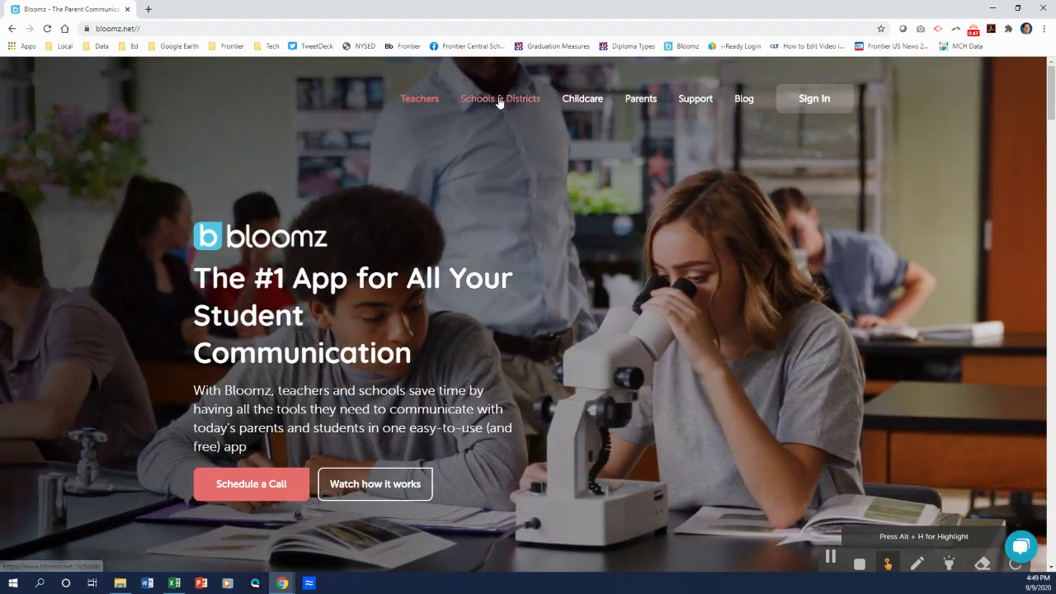
# Open the Bloomz Parents page at bloomz.net/parents.
pyautogui.click(642, 100)
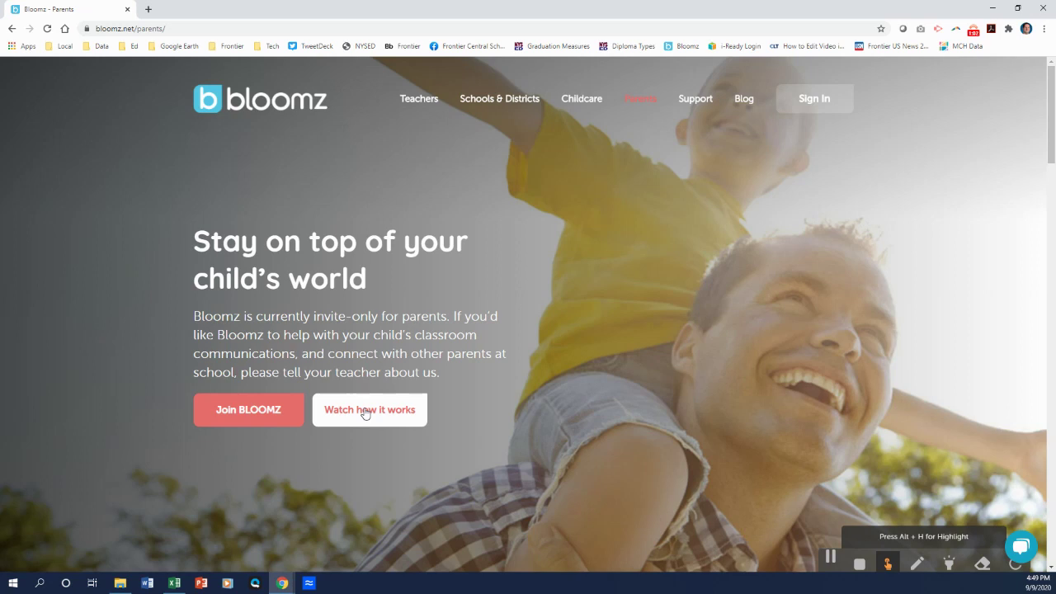
# Choose Join BLOOMZ, Create Account, Join a class/group, and fill in the saved class access code.
pyautogui.click(253, 411)
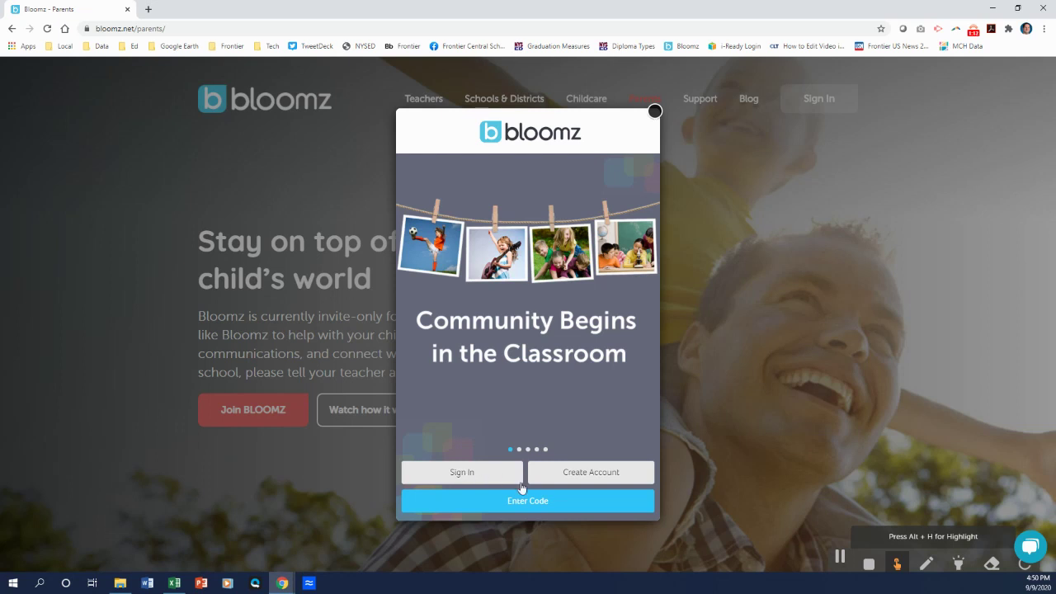
pyautogui.click(593, 475)
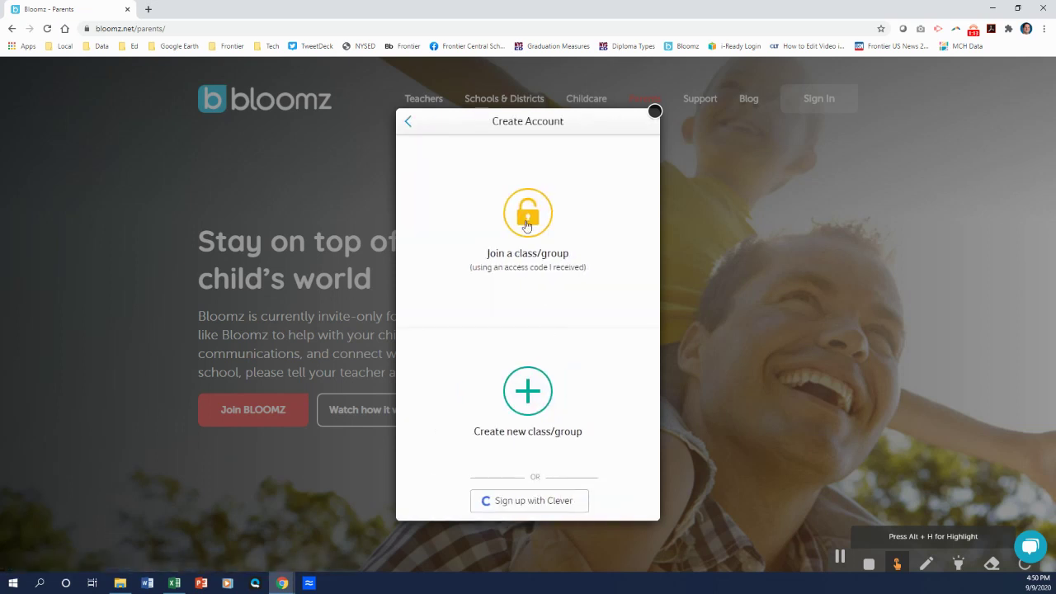
pyautogui.click(526, 226)
pyautogui.click(513, 192)
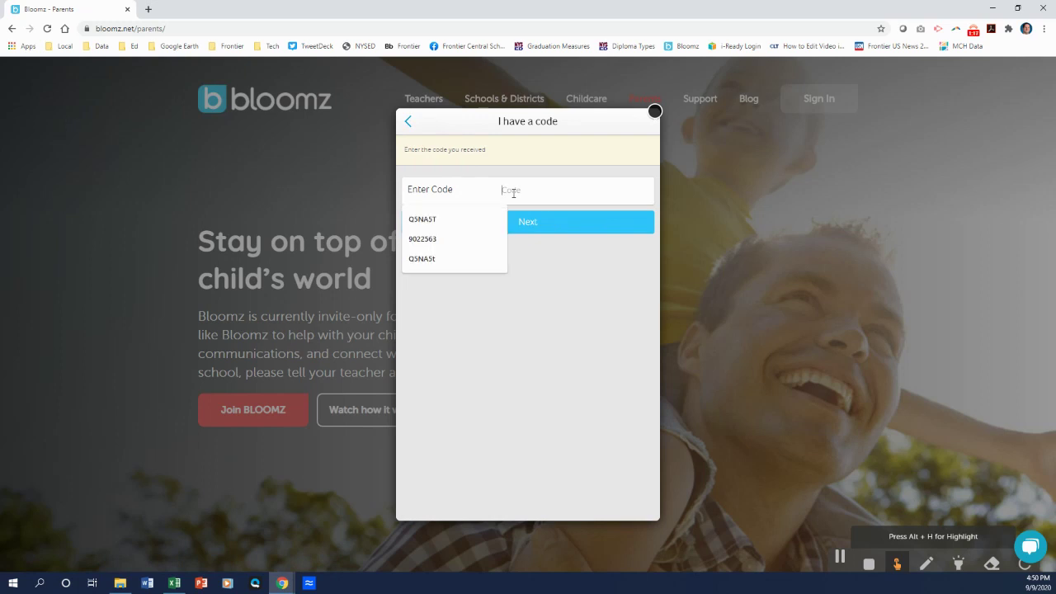
pyautogui.click(449, 221)
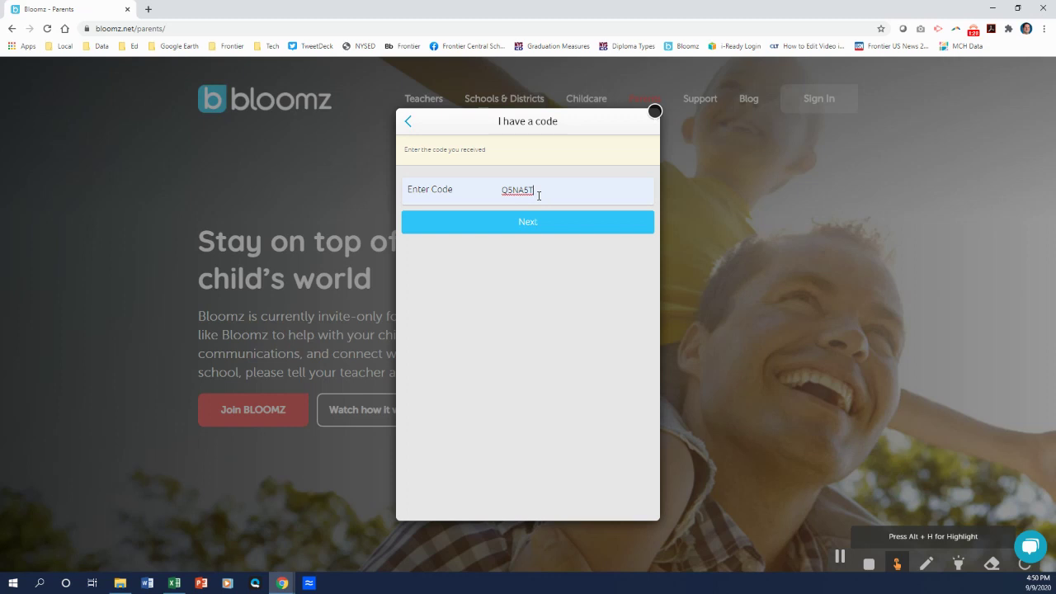
# Continue past the code step and enter the parent's first and last name.
pyautogui.click(532, 228)
pyautogui.click(527, 231)
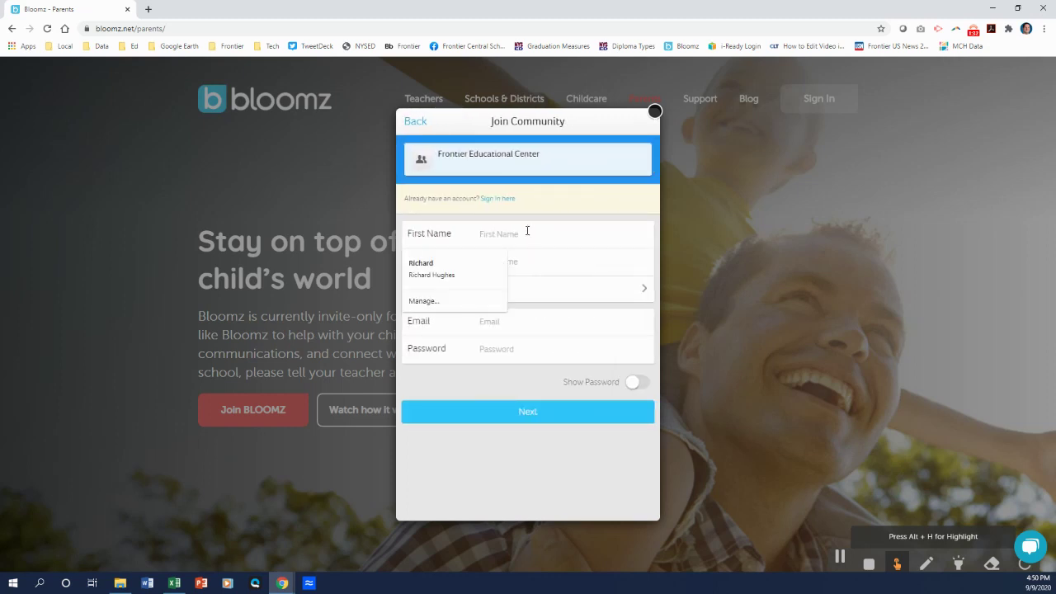
pyautogui.click(487, 269)
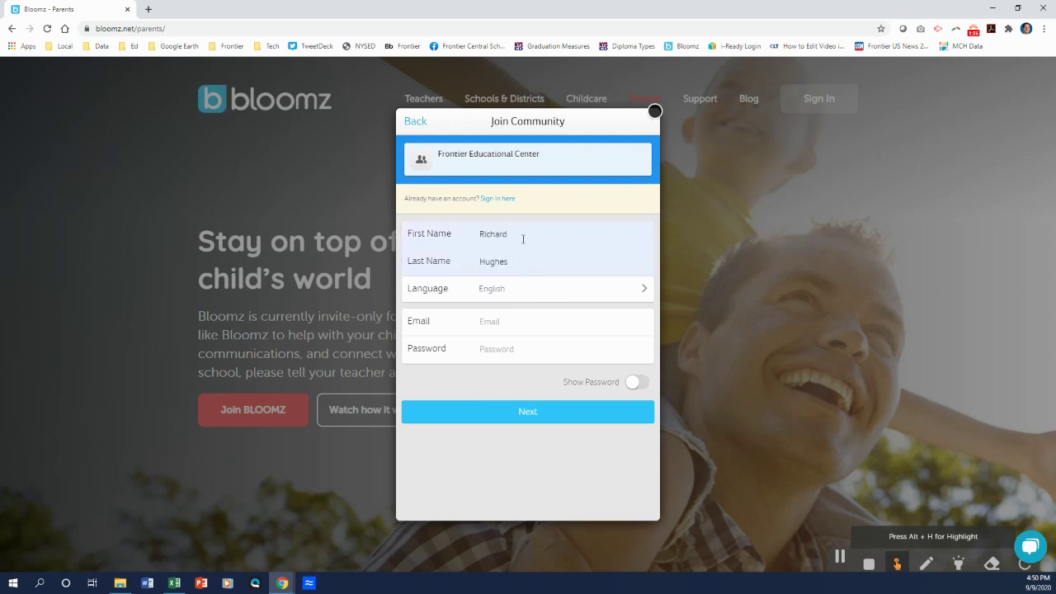
pyautogui.moveTo(521, 236); pyautogui.dragTo(471, 236)
pyautogui.write('Falcon')
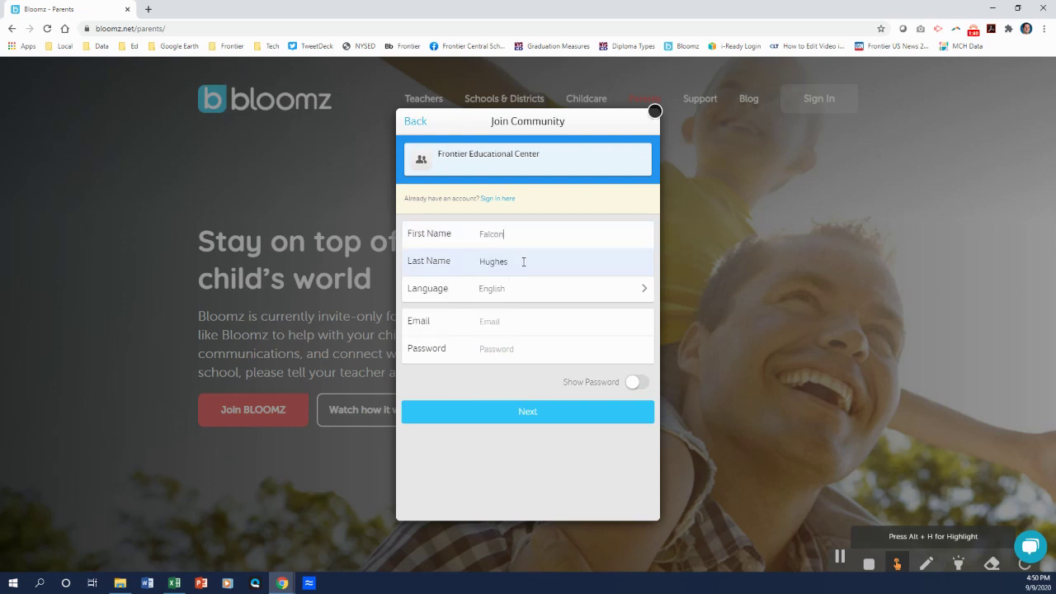
pyautogui.moveTo(523, 262); pyautogui.dragTo(472, 262)
pyautogui.write('Frontier')
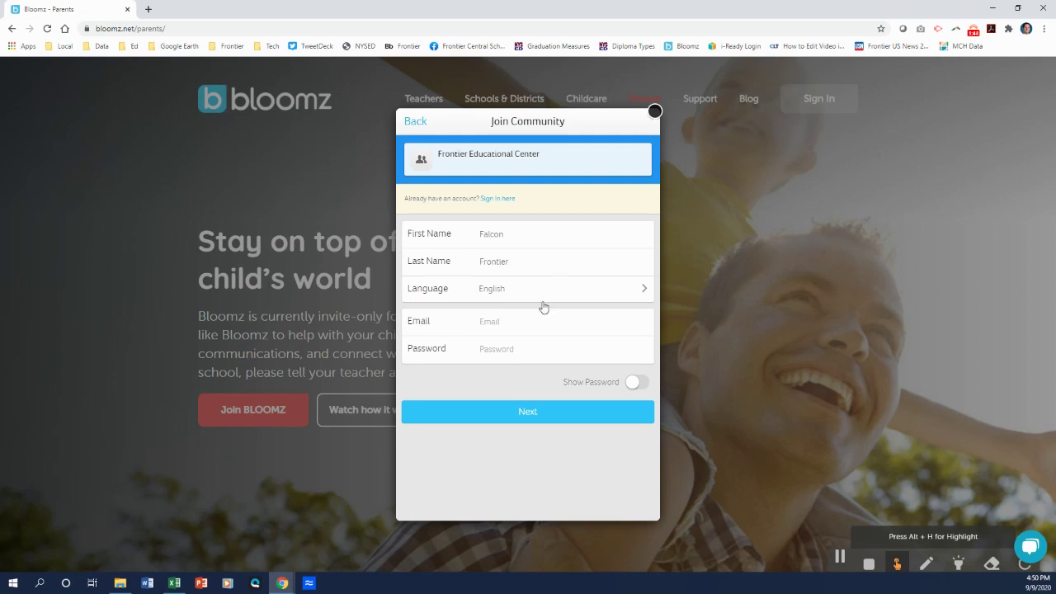
# Fill in the saved e-mail address and enter the account password.
pyautogui.click(495, 324)
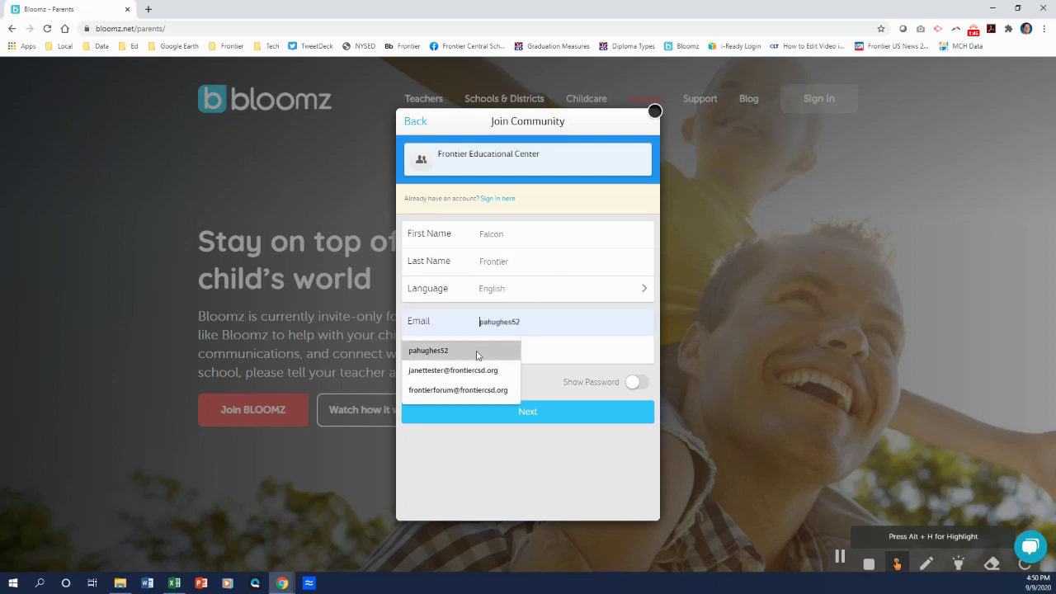
pyautogui.click(472, 386)
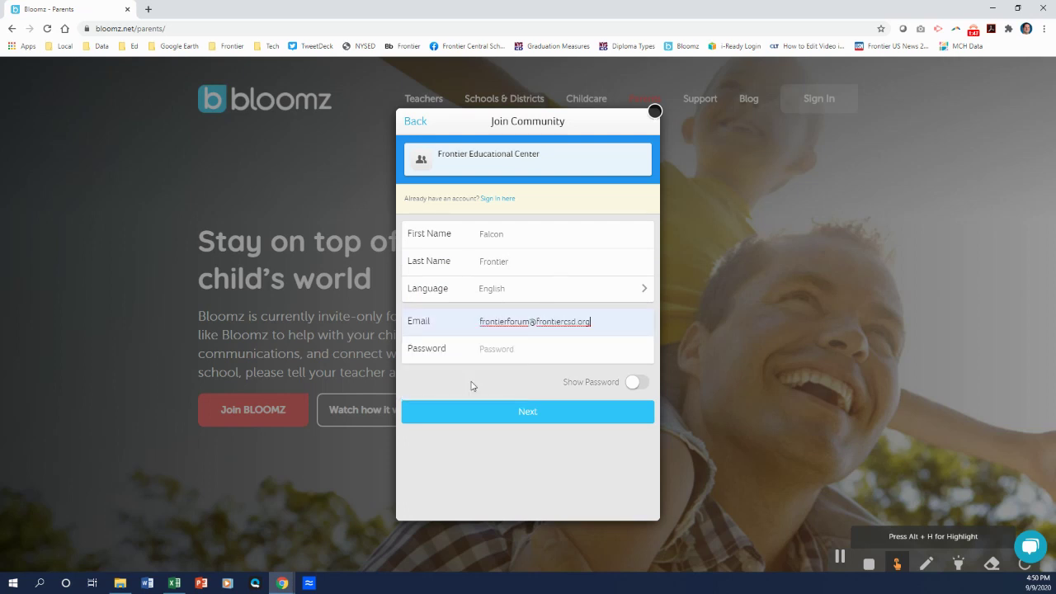
pyautogui.click(512, 348)
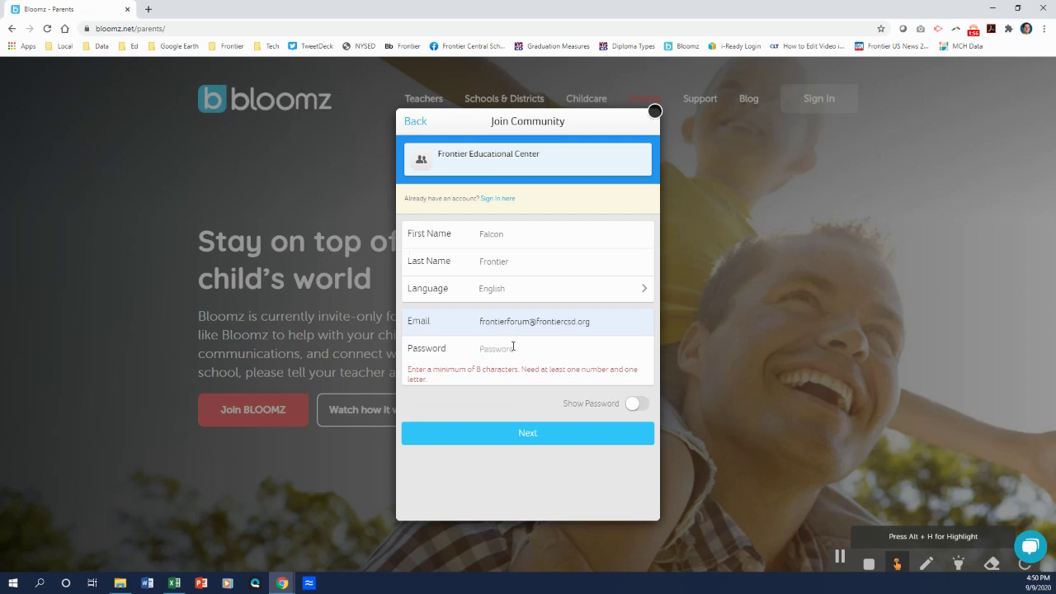
pyautogui.write('••••••••••')
# Submit the details, add the child's first name, accept the terms and join Frontier Educational Center.
pyautogui.click(527, 415)
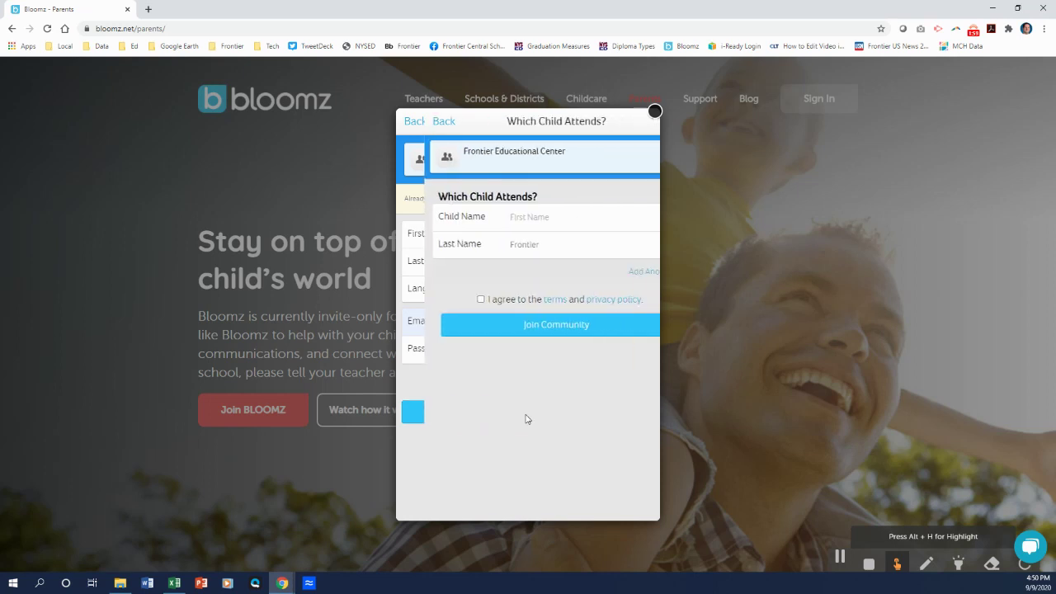
pyautogui.click(504, 220)
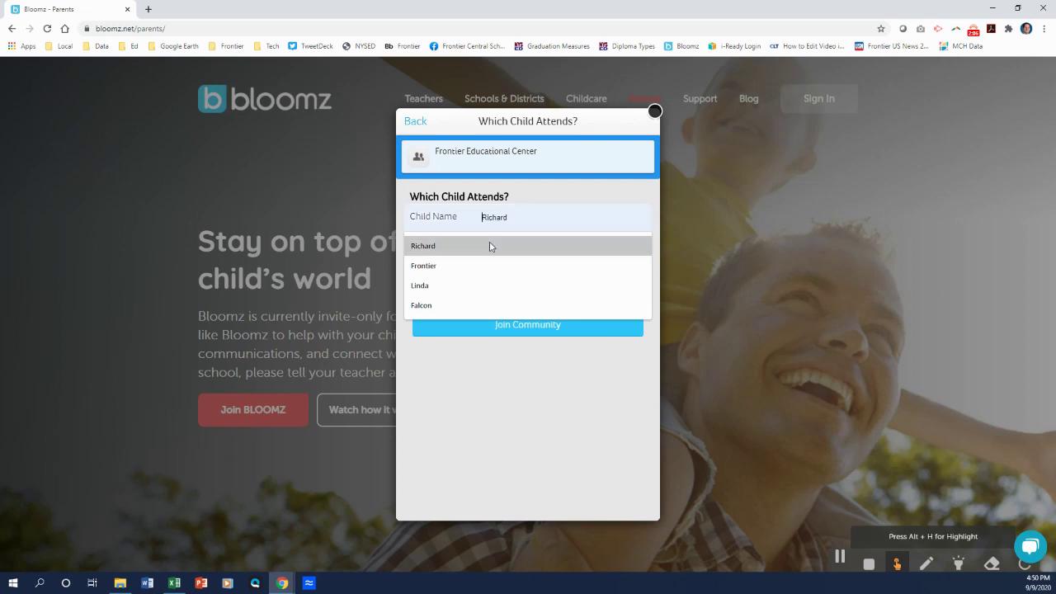
pyautogui.click(483, 307)
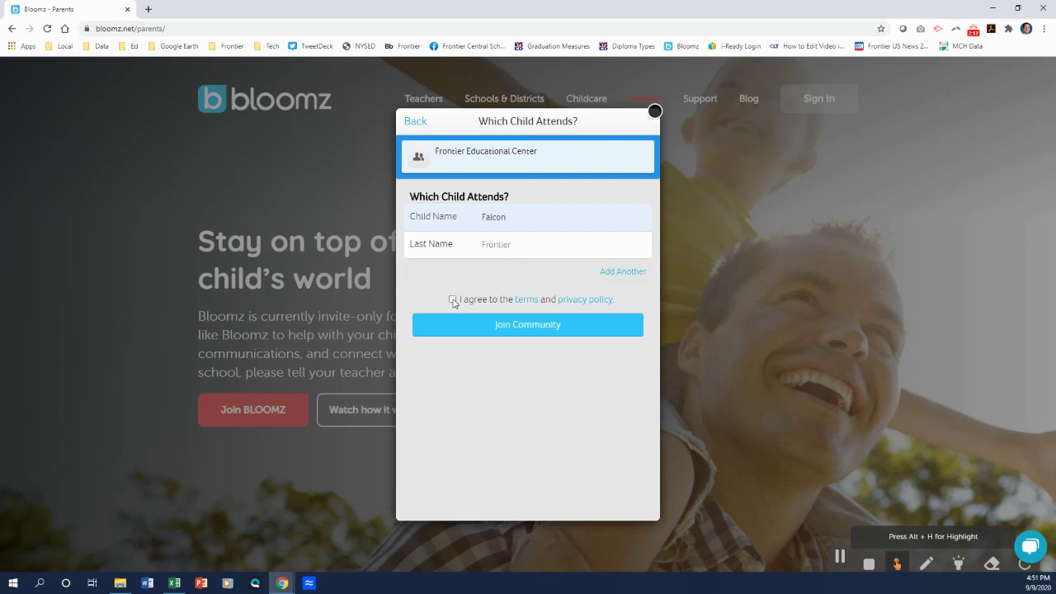
pyautogui.click(452, 300)
pyautogui.click(527, 327)
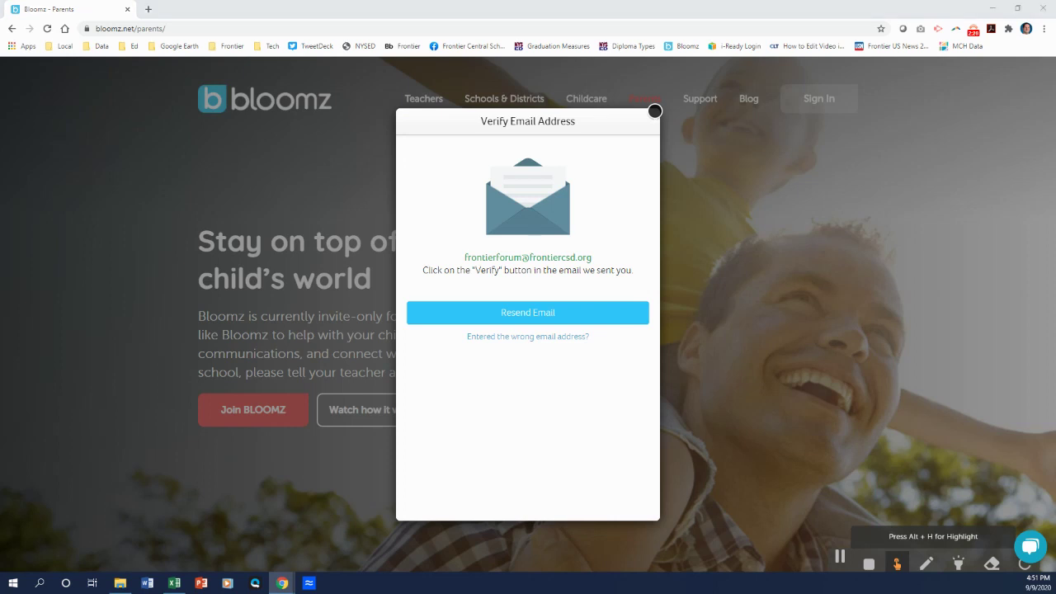
# Switch away from the browser to check the verification e-mail.
pyautogui.press('super+d')
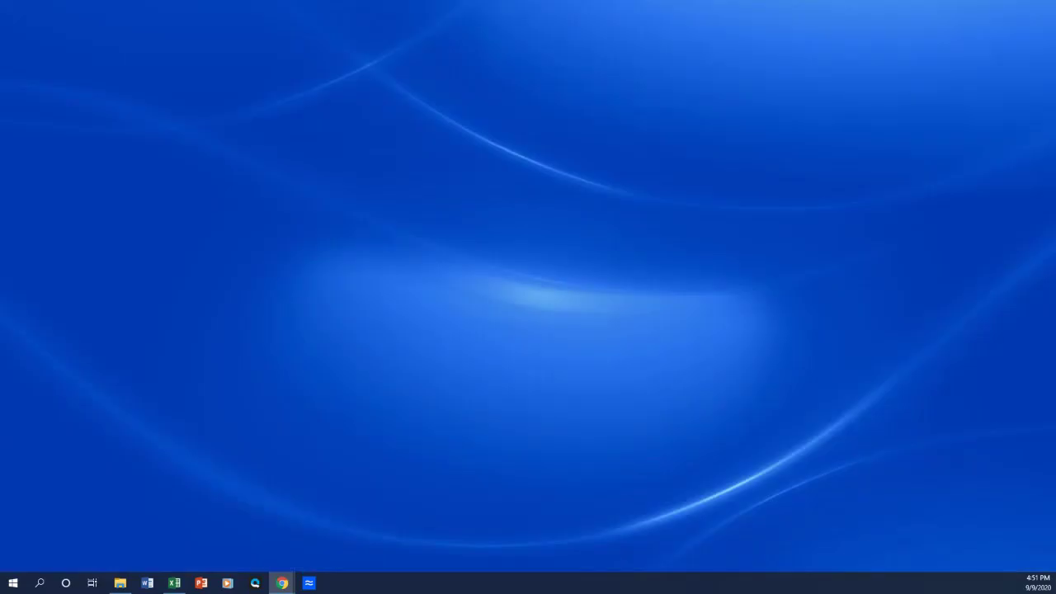
pyautogui.press('super+d')
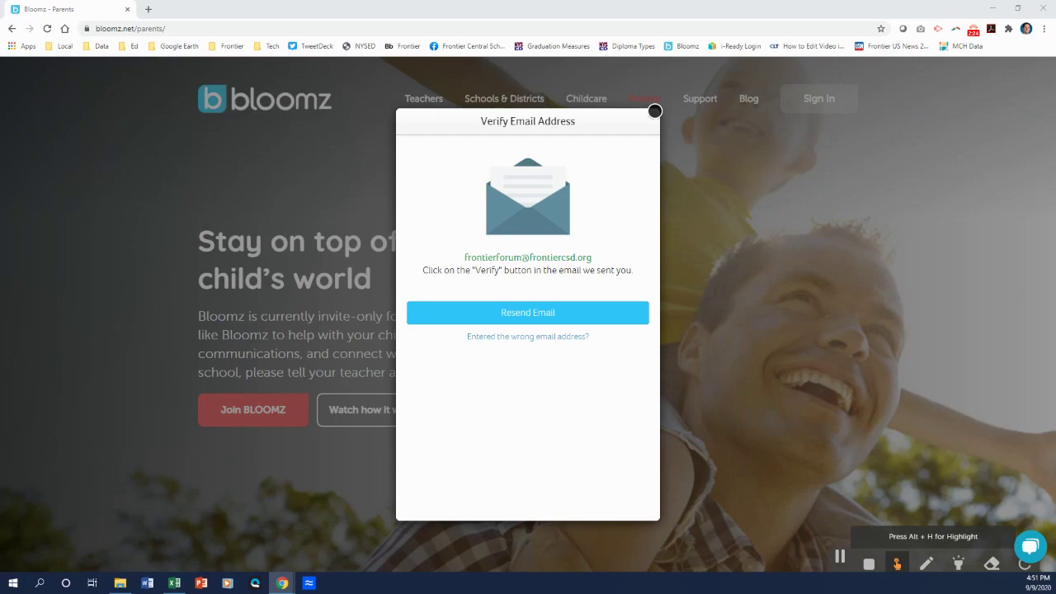
pyautogui.press('super+d')
pyautogui.press('super+d')
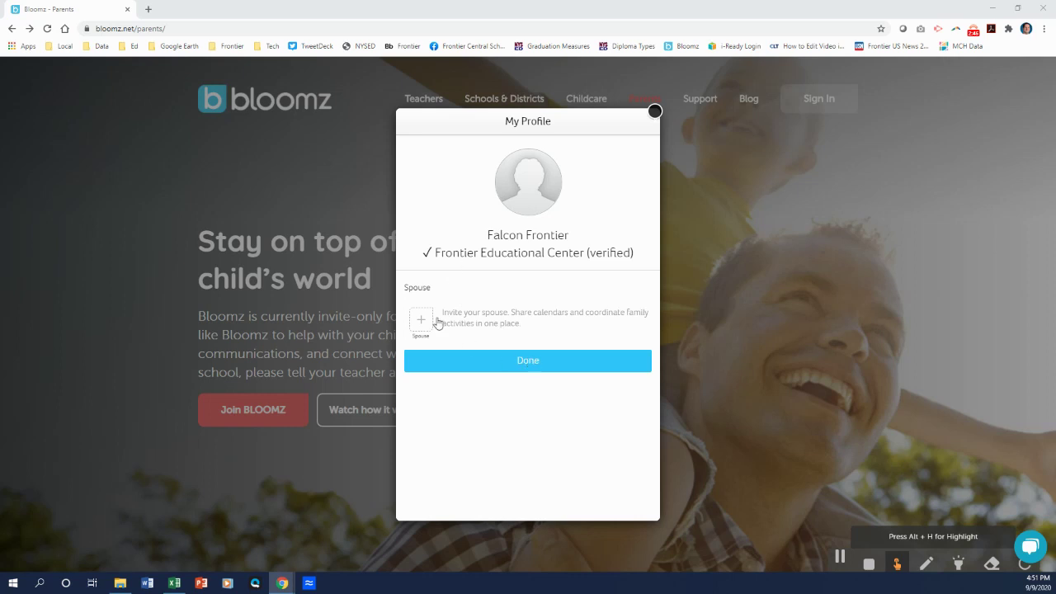
# Close the verified profile and scroll through the Frontier Educational Center feed and back up.
pyautogui.click(525, 363)
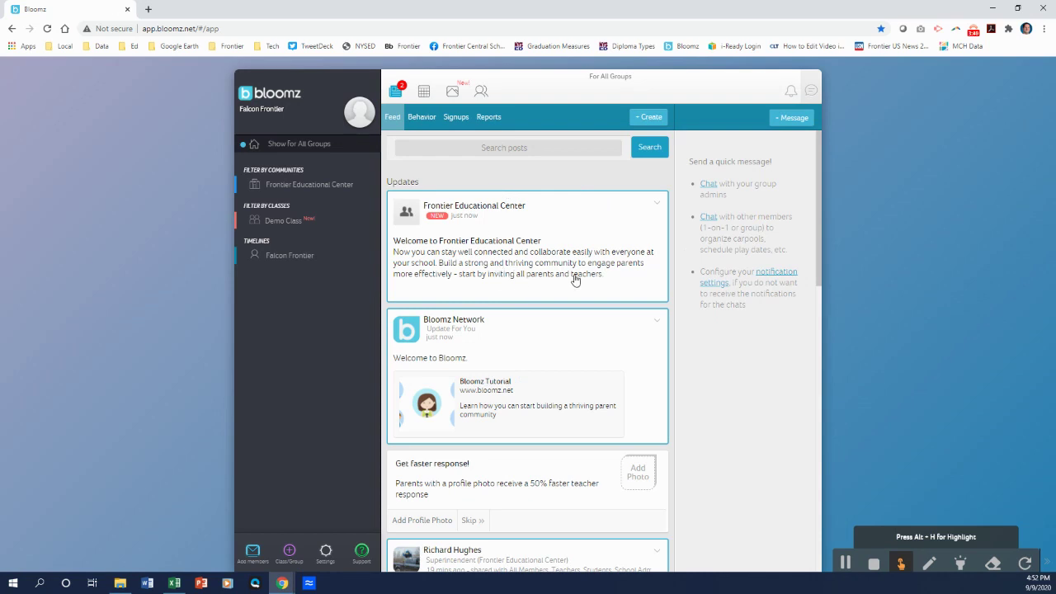
pyautogui.scroll(-2, 537, 330)
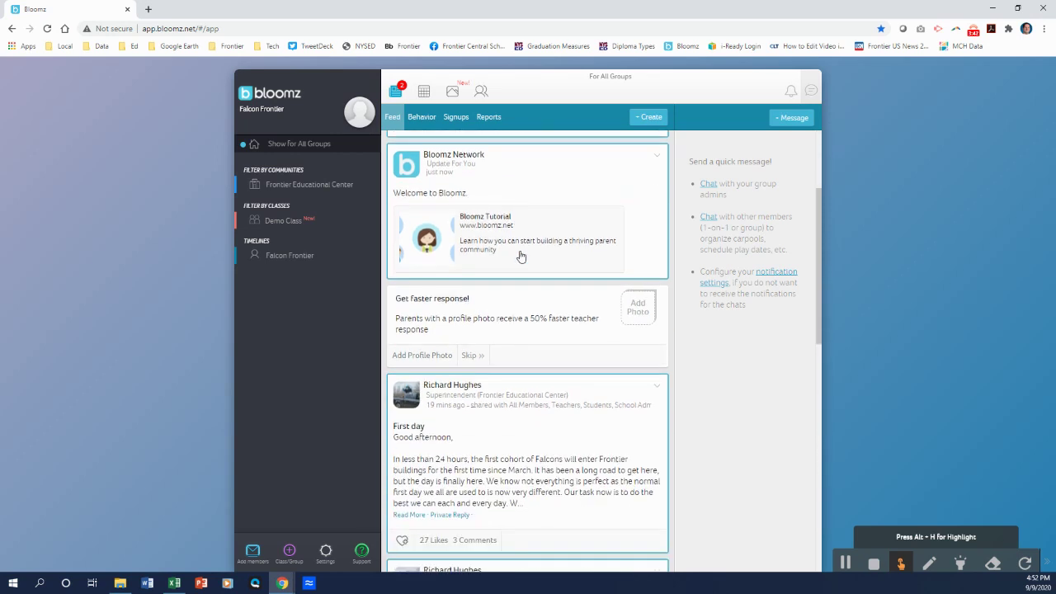
pyautogui.scroll(-1, 563, 363)
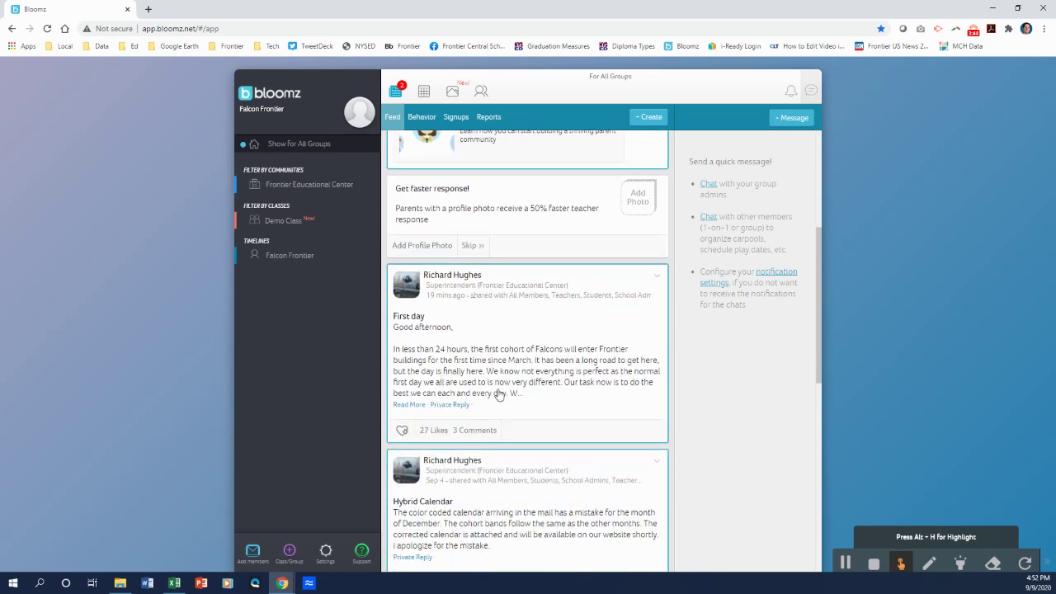
pyautogui.scroll(2, 567, 394)
pyautogui.scroll(2, 545, 455)
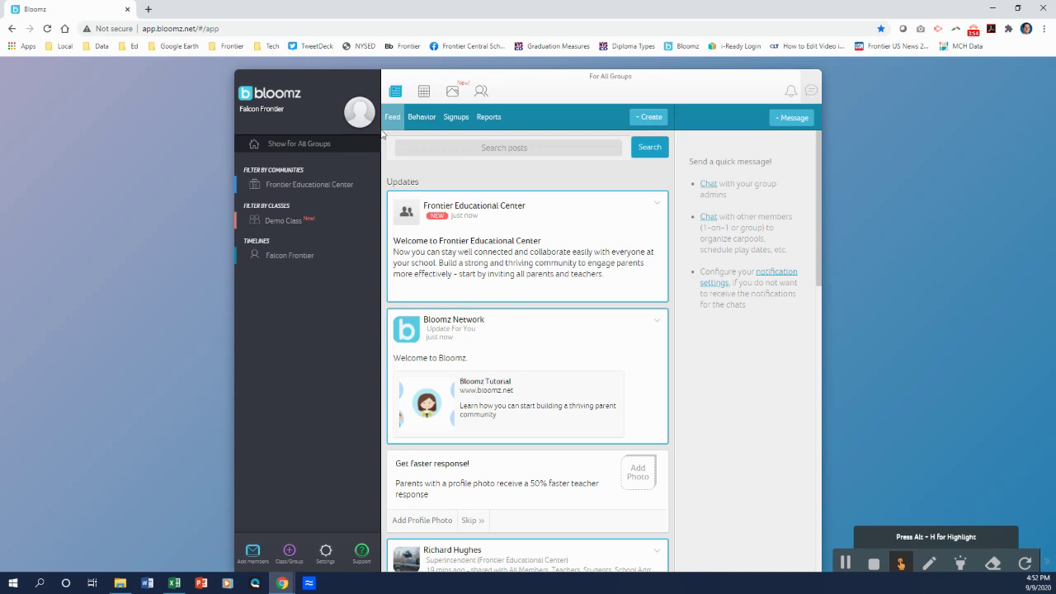
# View the family profile from the avatar menu, close it, and reopen the menu.
pyautogui.click(358, 120)
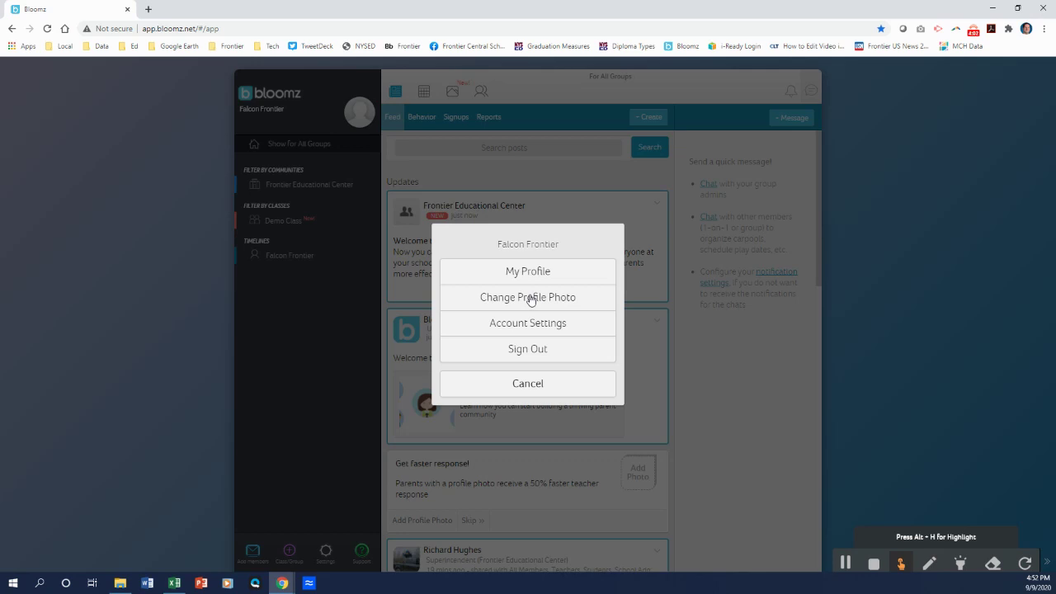
pyautogui.click(532, 276)
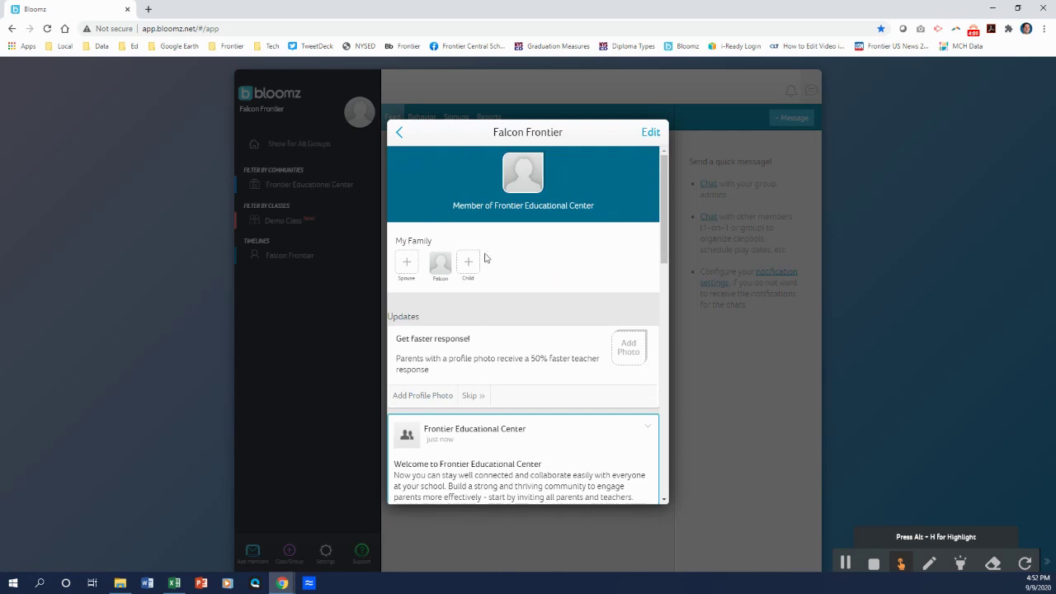
pyautogui.click(395, 138)
pyautogui.click(360, 115)
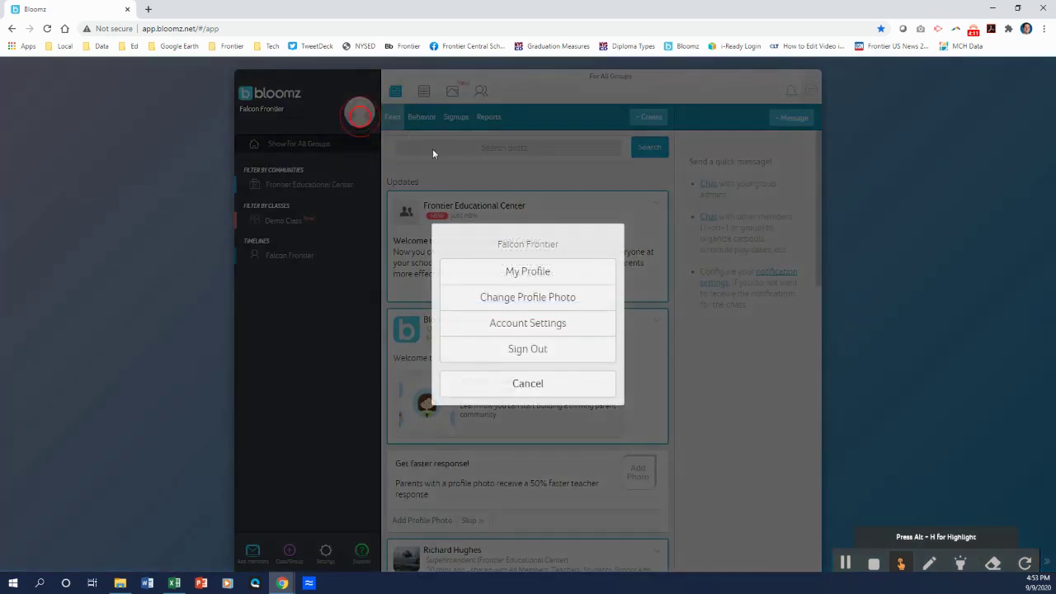
# Open Account Settings from the avatar menu to see the Premium account level.
pyautogui.click(536, 331)
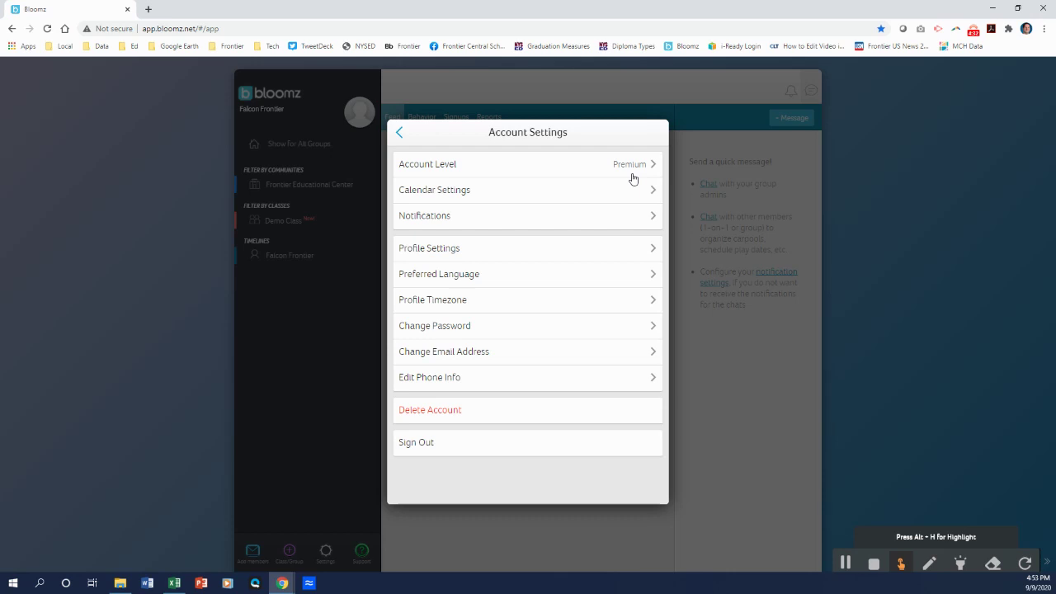
# Review the notification toggles and select PUSH delivery, triggering the app download prompt.
pyautogui.click(626, 217)
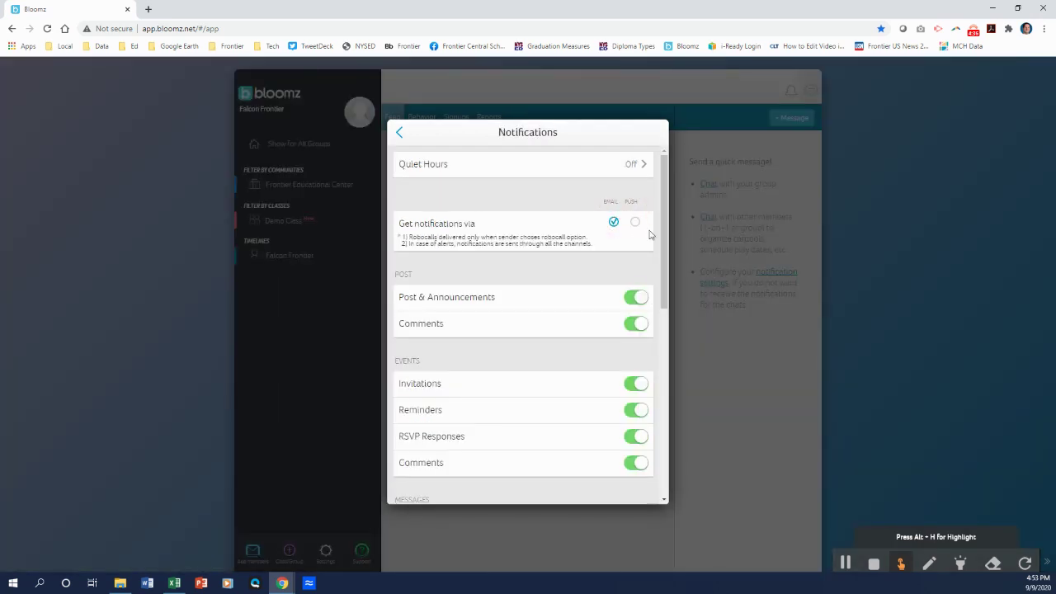
pyautogui.scroll(-3, 533, 267)
pyautogui.scroll(-3, 534, 270)
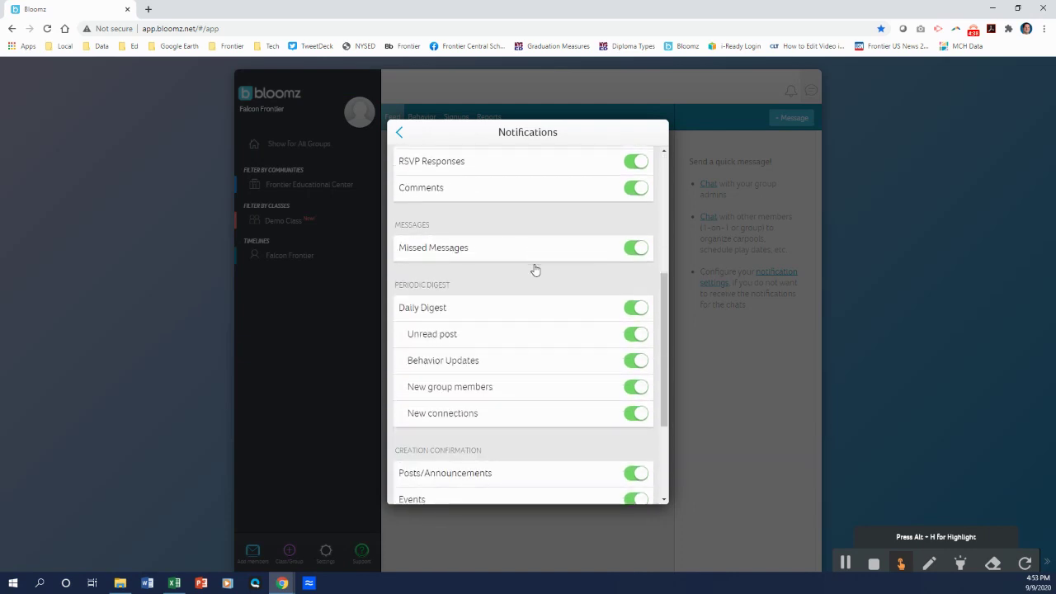
pyautogui.scroll(4, 573, 381)
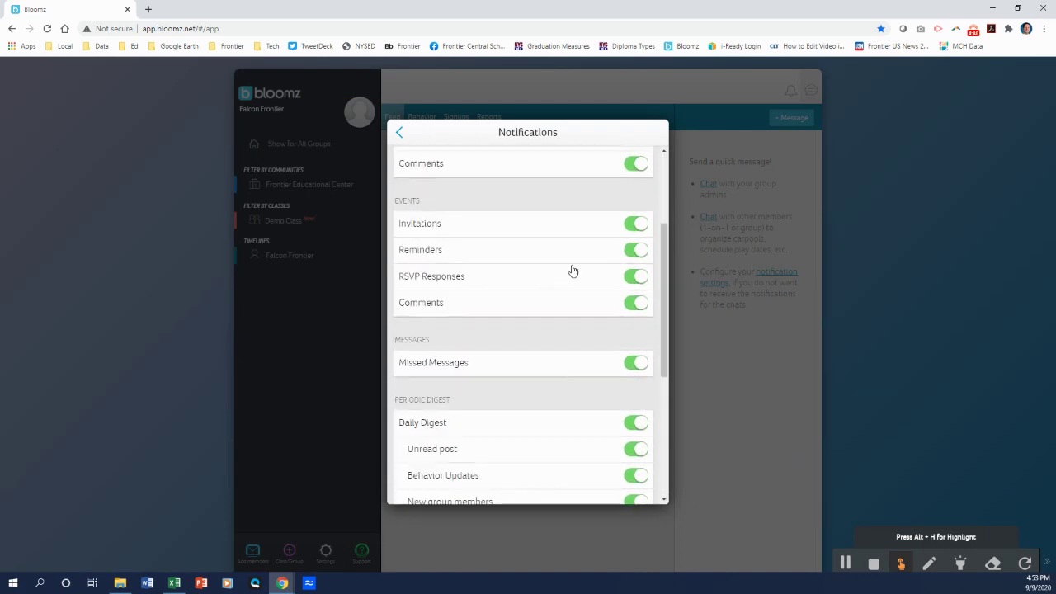
pyautogui.scroll(1, 521, 316)
pyautogui.scroll(1, 521, 316)
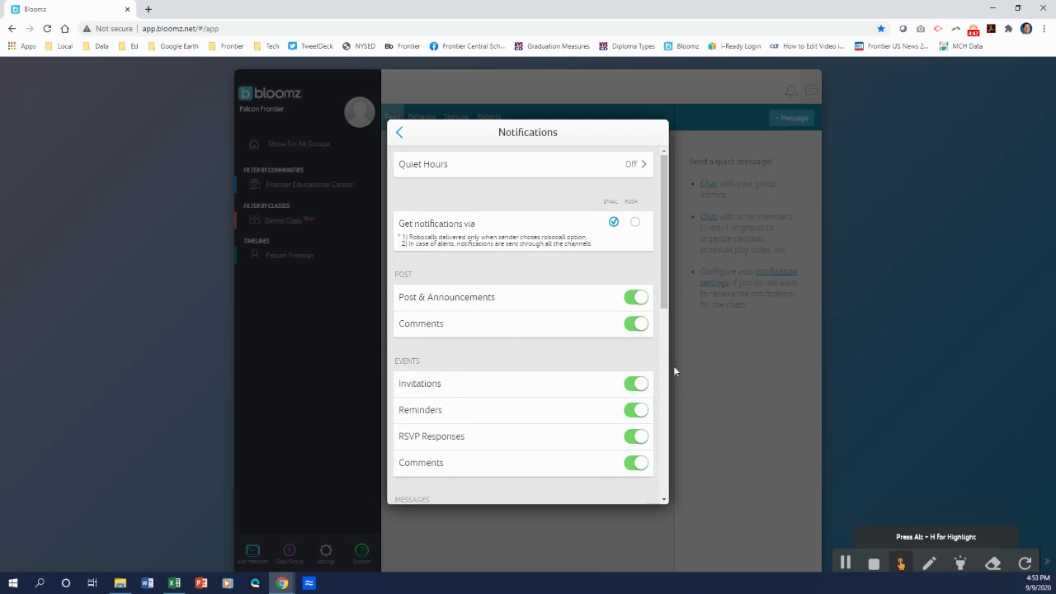
pyautogui.click(634, 223)
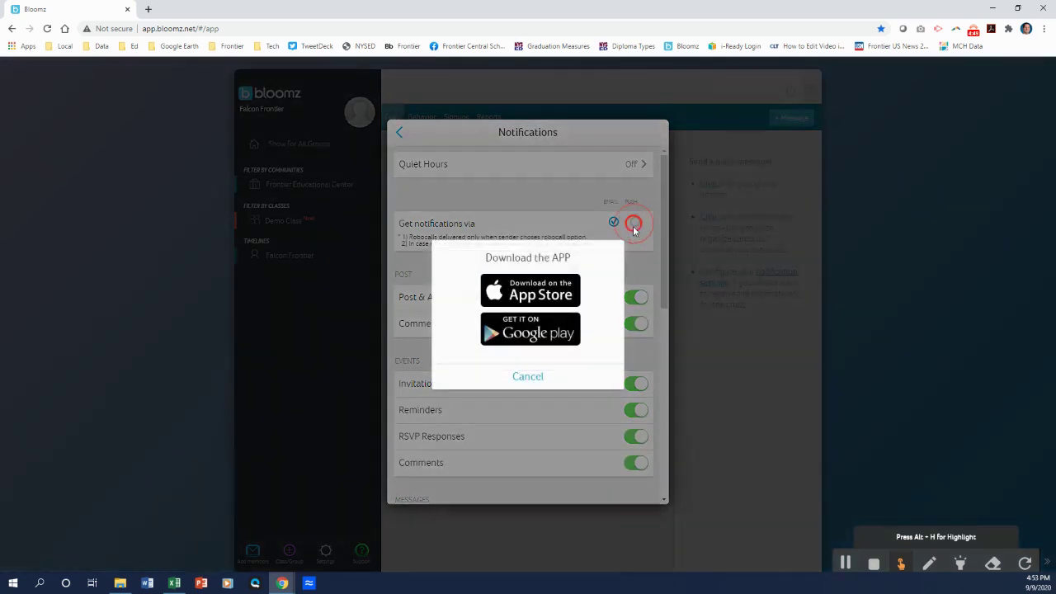
# Cancel the app prompt, try the New Primary Phone field in Edit Phone Info, then return to Account Settings.
pyautogui.click(533, 377)
pyautogui.click(398, 130)
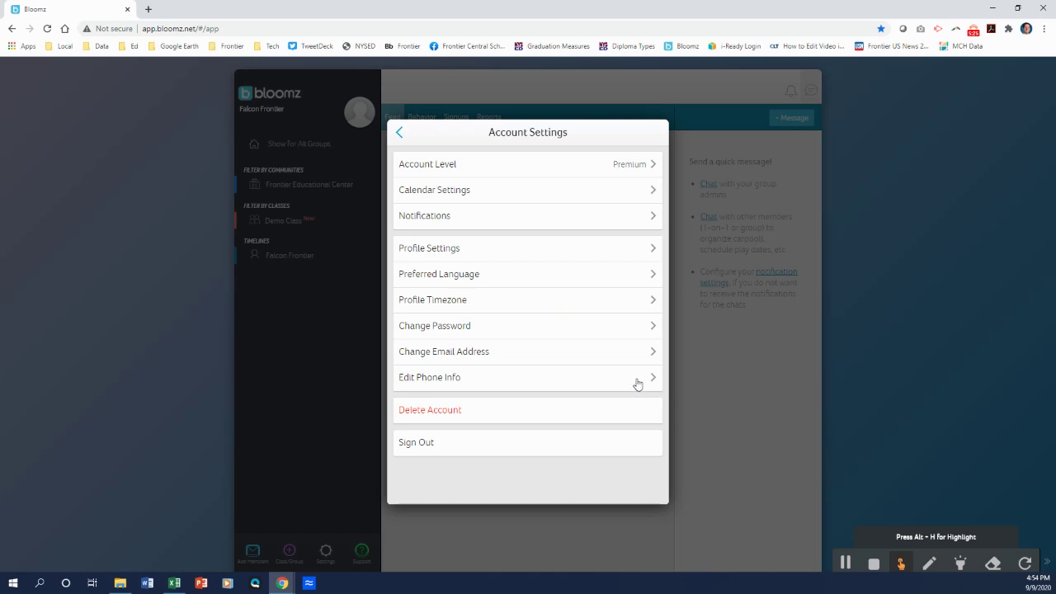
pyautogui.click(638, 384)
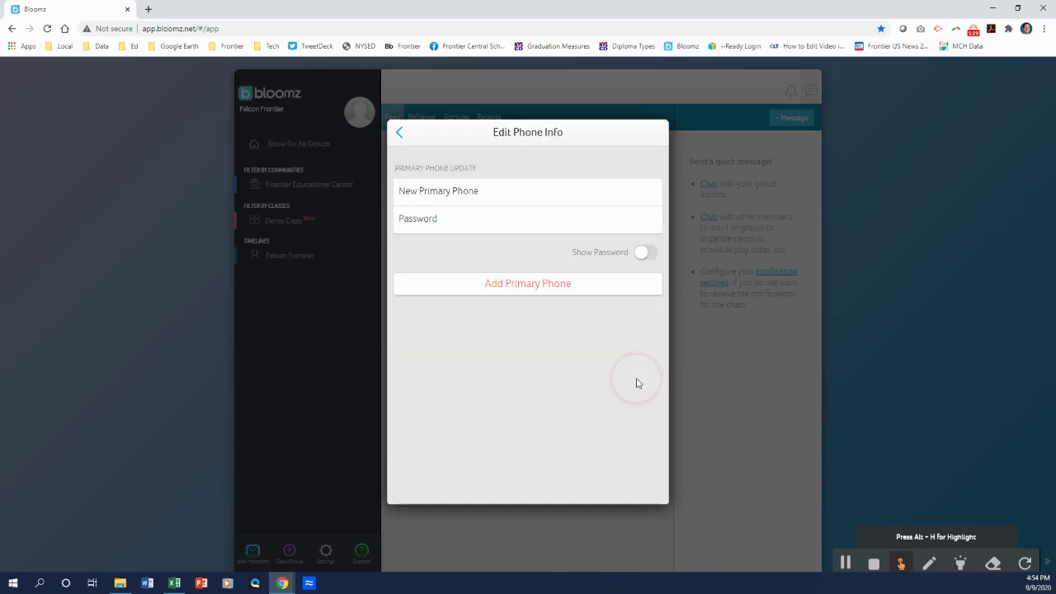
pyautogui.click(498, 198)
pyautogui.click(402, 132)
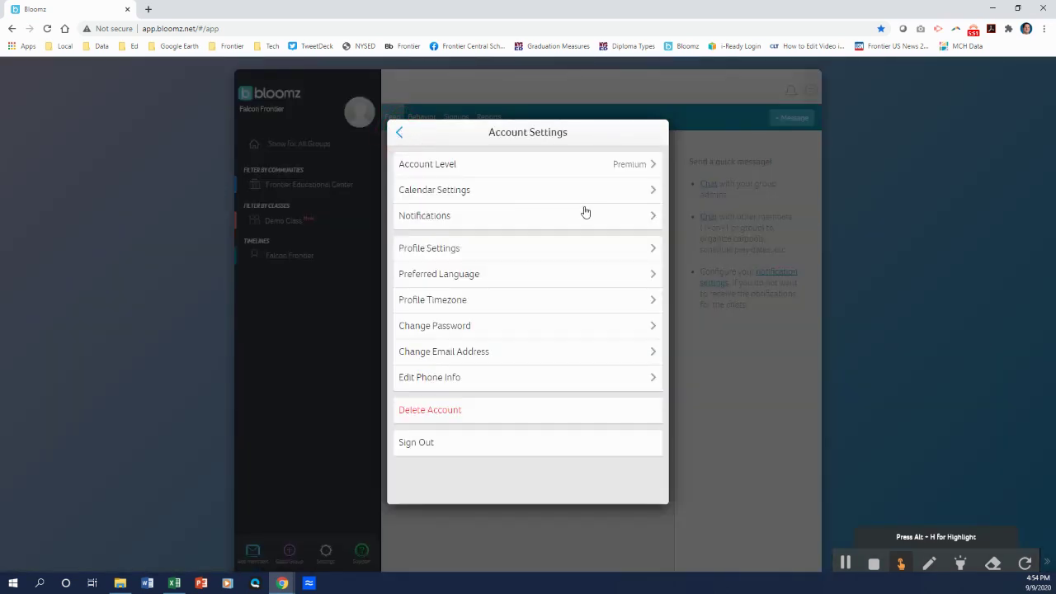
pyautogui.click(580, 213)
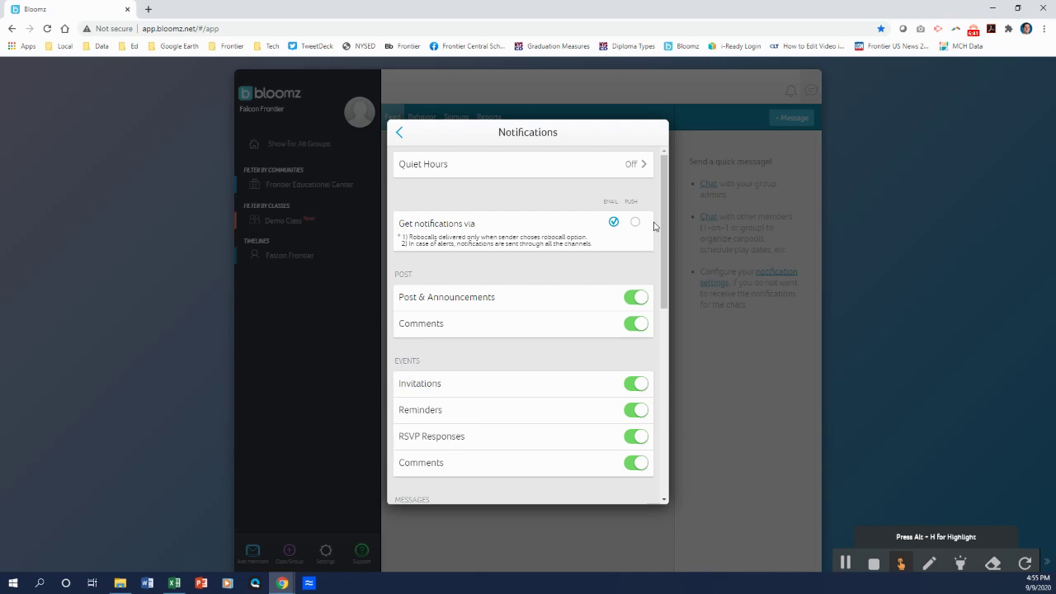
pyautogui.click(400, 133)
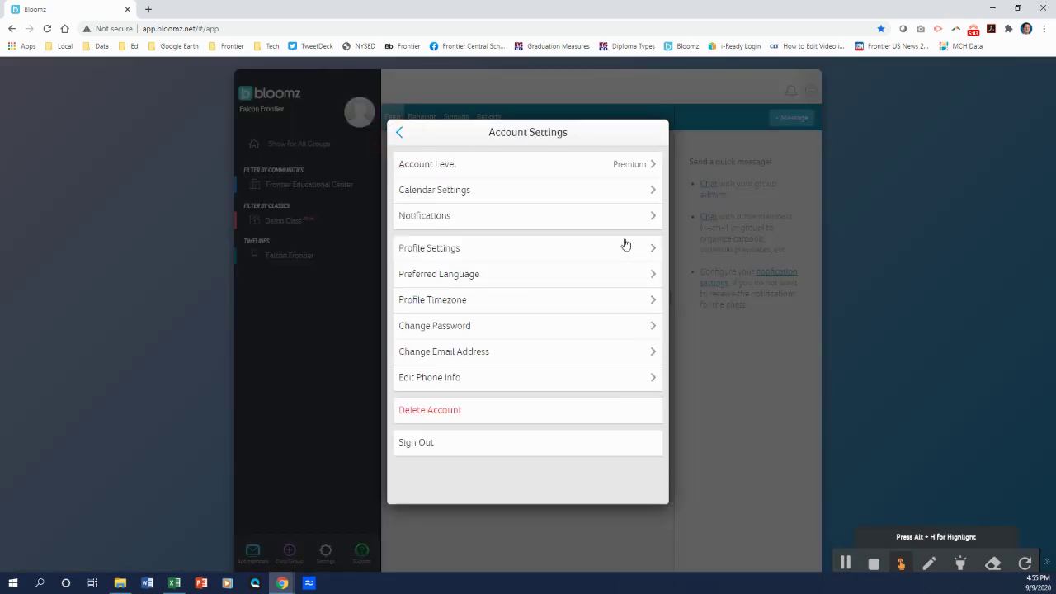